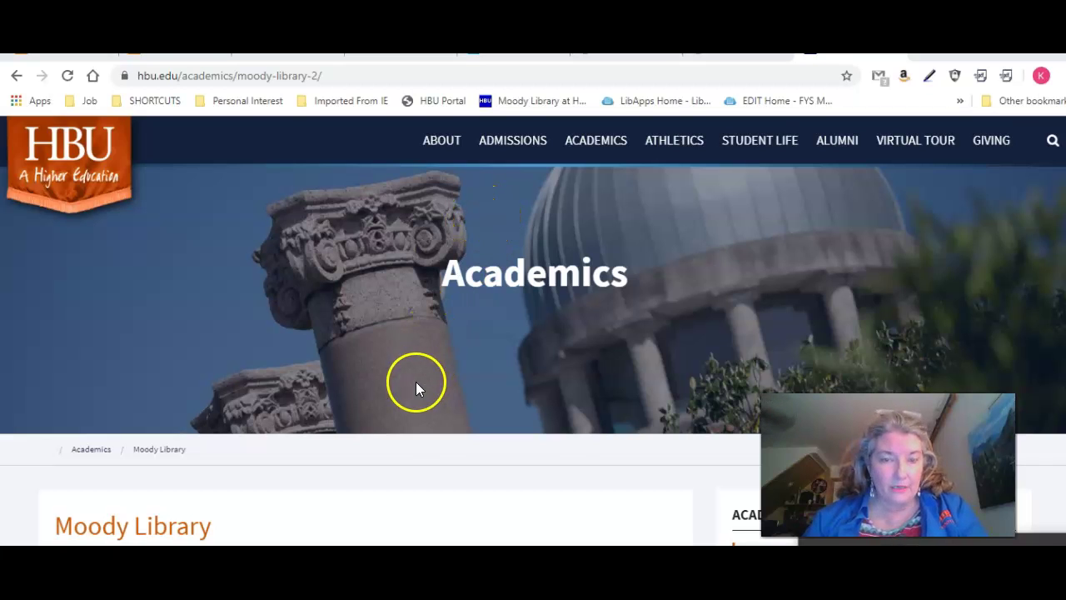
- Open the Full Text Finder publications search from the resources on the Moody Library page
{"action": "scroll", "coordinate": [376, 492], "scroll_direction": "down", "scroll_amount": 2}
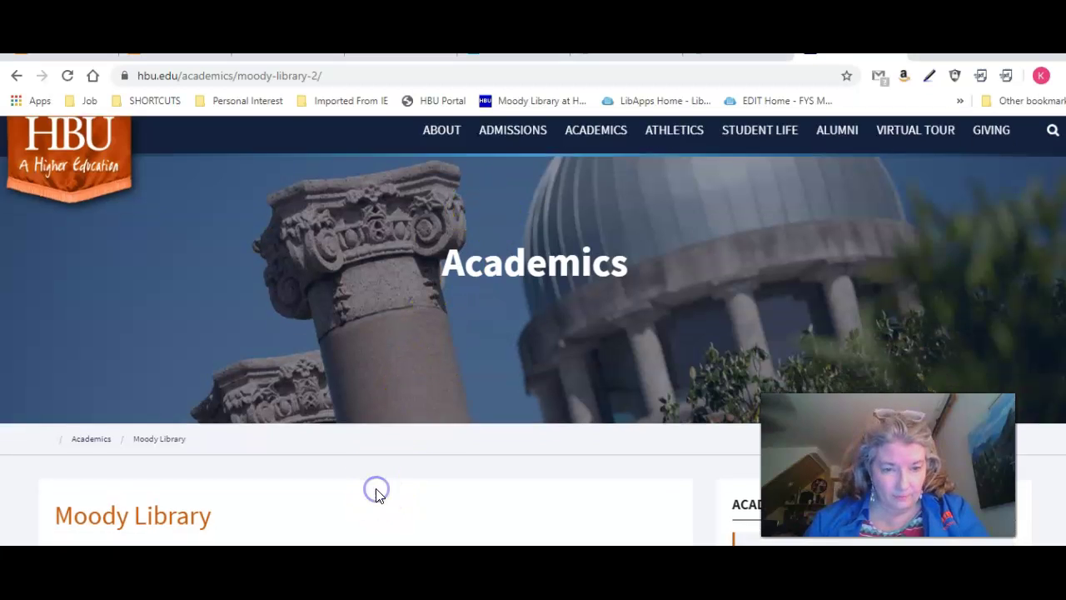
{"action": "scroll", "coordinate": [375, 493], "scroll_direction": "down", "scroll_amount": 7}
{"action": "scroll", "coordinate": [369, 500], "scroll_direction": "up", "scroll_amount": 1}
{"action": "scroll", "coordinate": [366, 493], "scroll_direction": "down", "scroll_amount": 4}
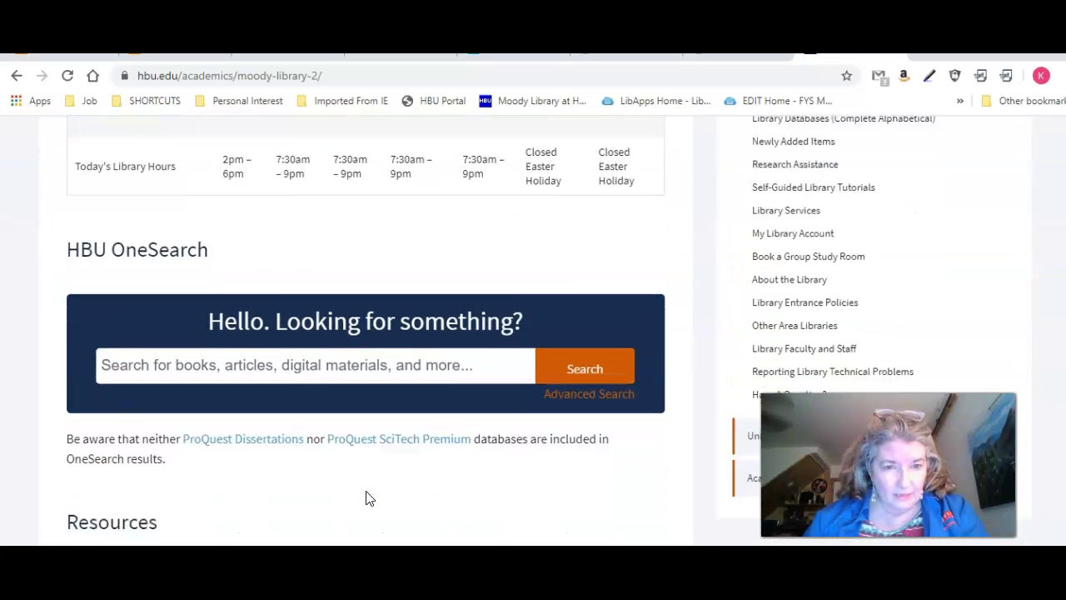
{"action": "scroll", "coordinate": [369, 498], "scroll_direction": "down", "scroll_amount": 5}
{"action": "left_click", "coordinate": [369, 329]}
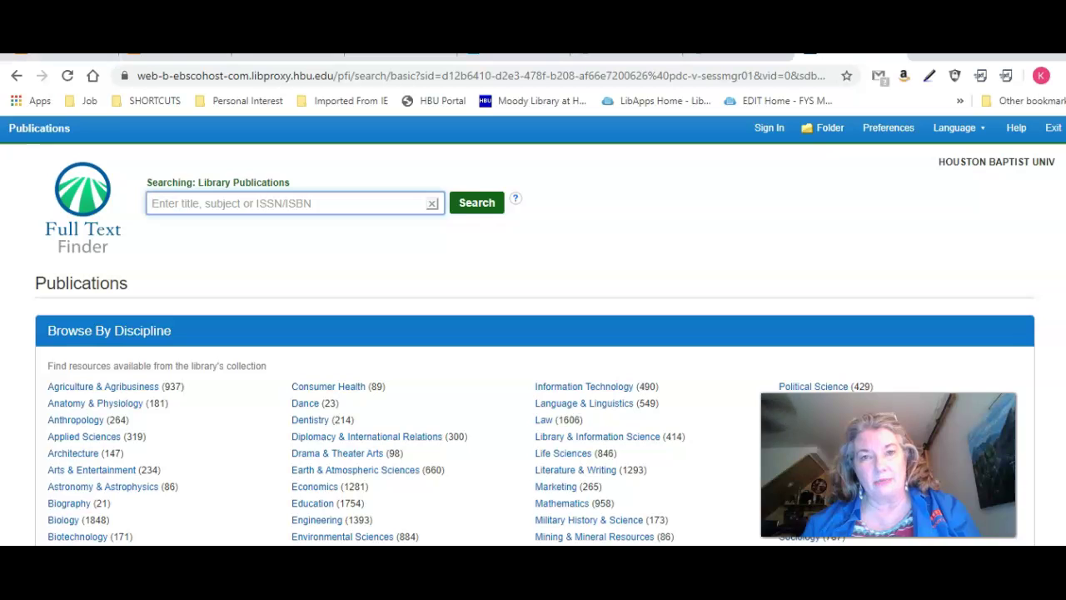
- Search the library publications for "american journal of sports medicine"
{"action": "left_click", "coordinate": [345, 203]}
{"action": "type", "text": "am"}
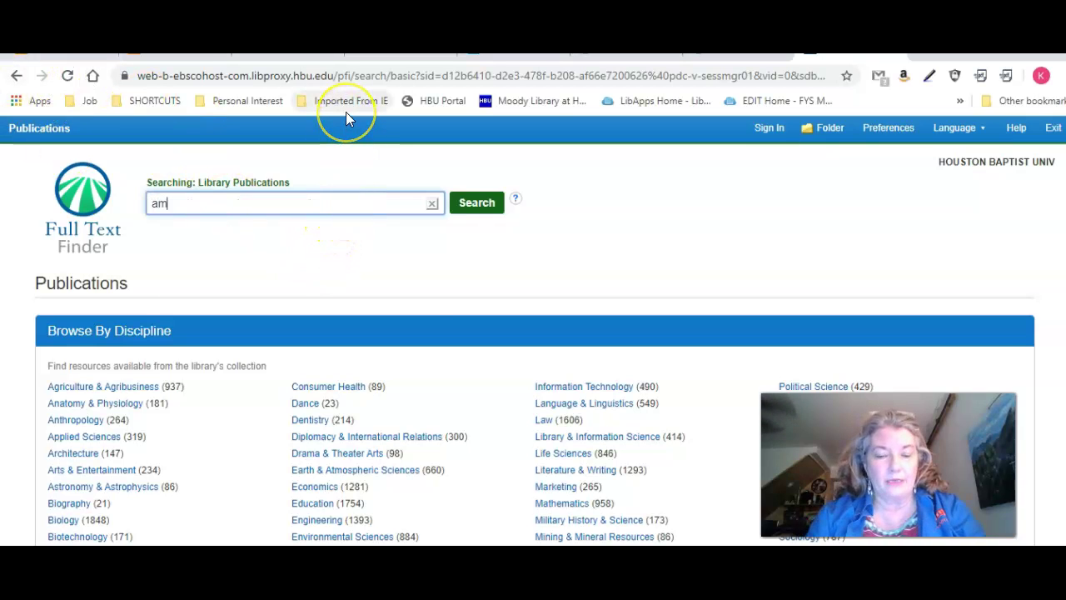
{"action": "type", "text": "erican j"}
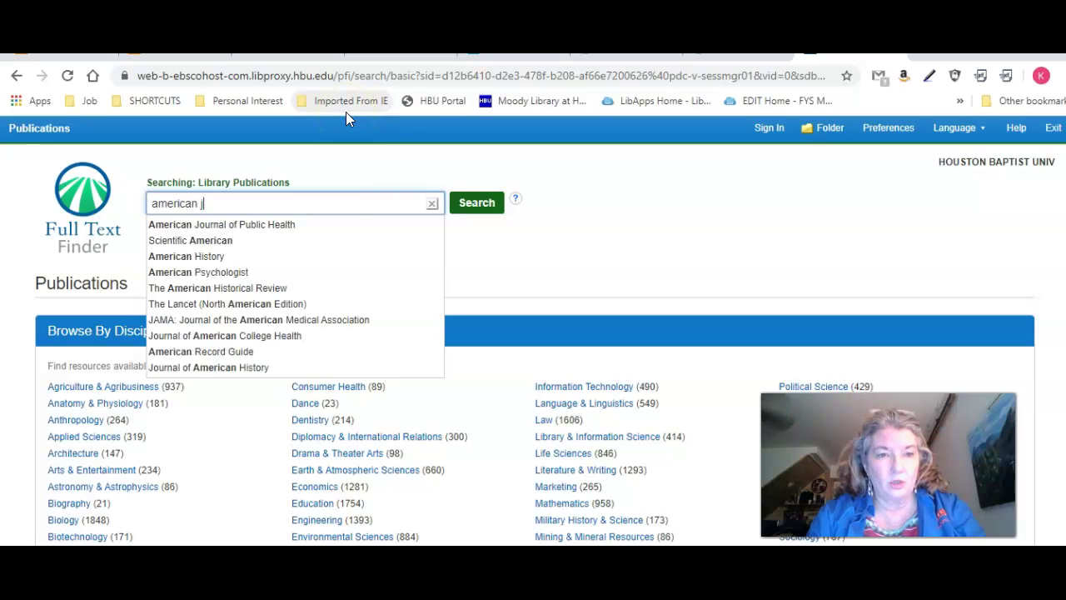
{"action": "type", "text": "ournal "}
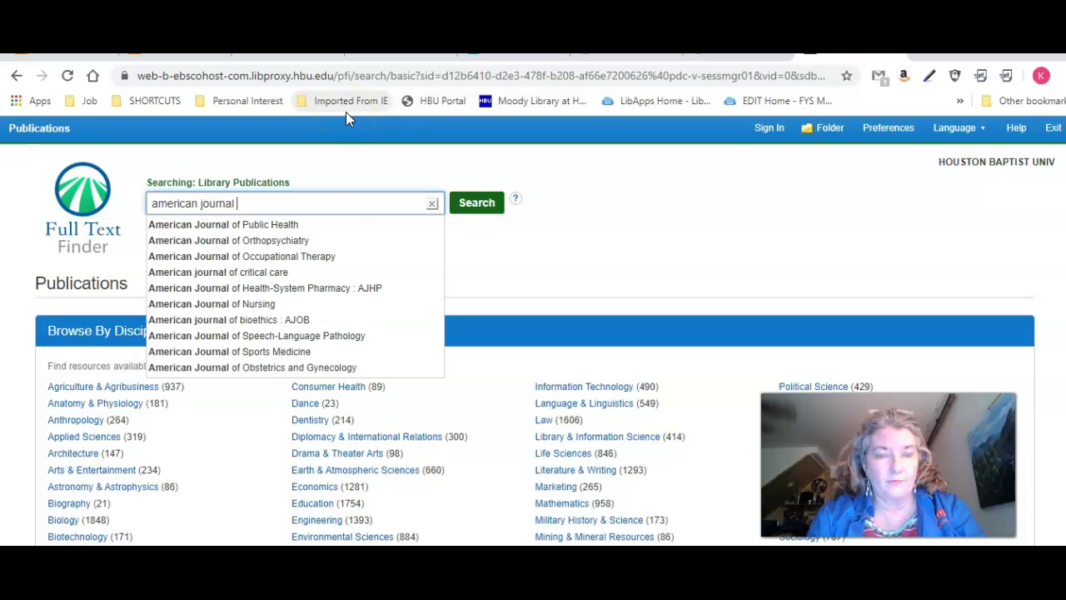
{"action": "type", "text": "of sport"}
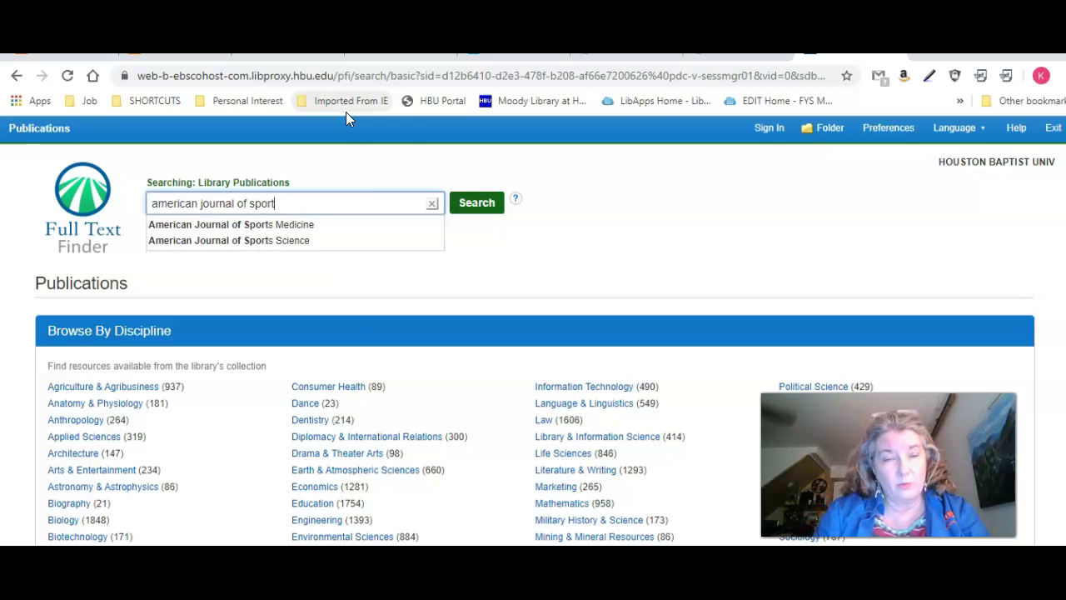
{"action": "type", "text": "s m"}
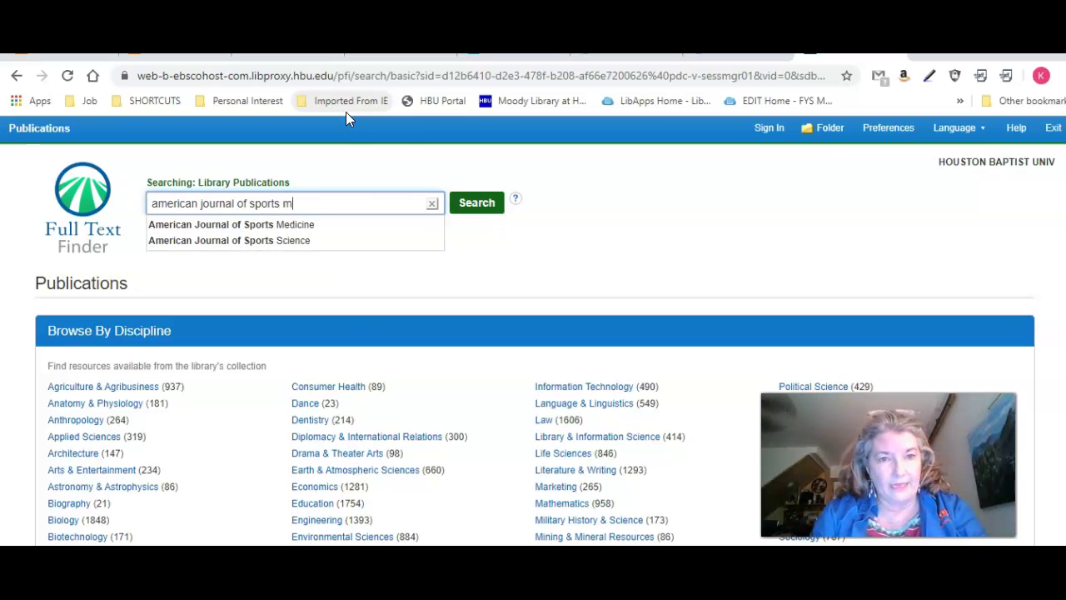
{"action": "type", "text": "edicine"}
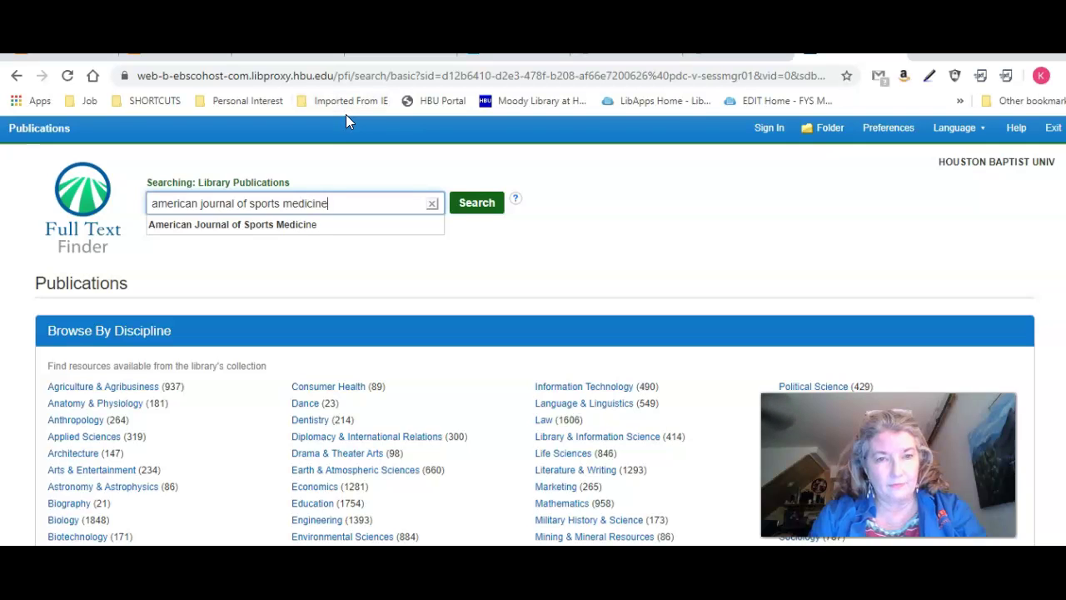
{"action": "left_click", "coordinate": [487, 203]}
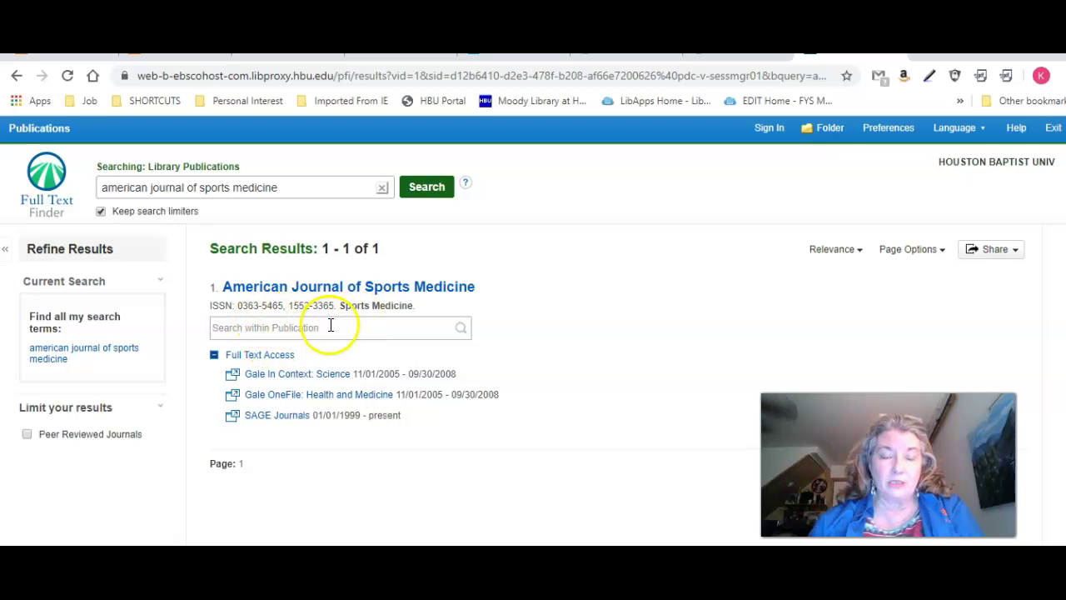
- Open the detailed record of the American Journal of Sports Medicine and review its publication details, including peer-review status
{"action": "left_click", "coordinate": [379, 289]}
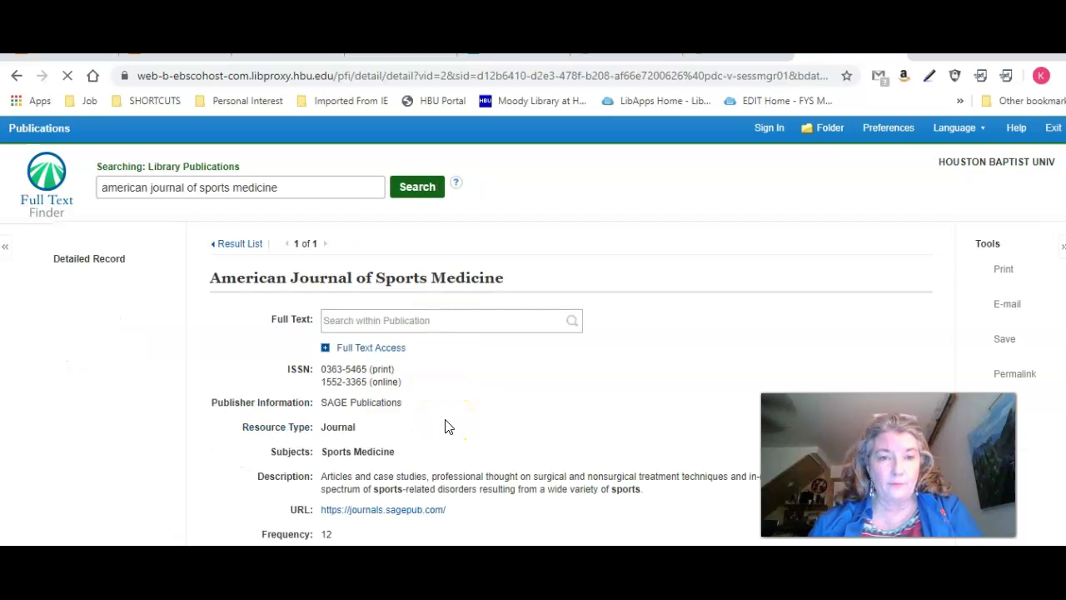
{"action": "scroll", "coordinate": [445, 427], "scroll_direction": "down", "scroll_amount": 2}
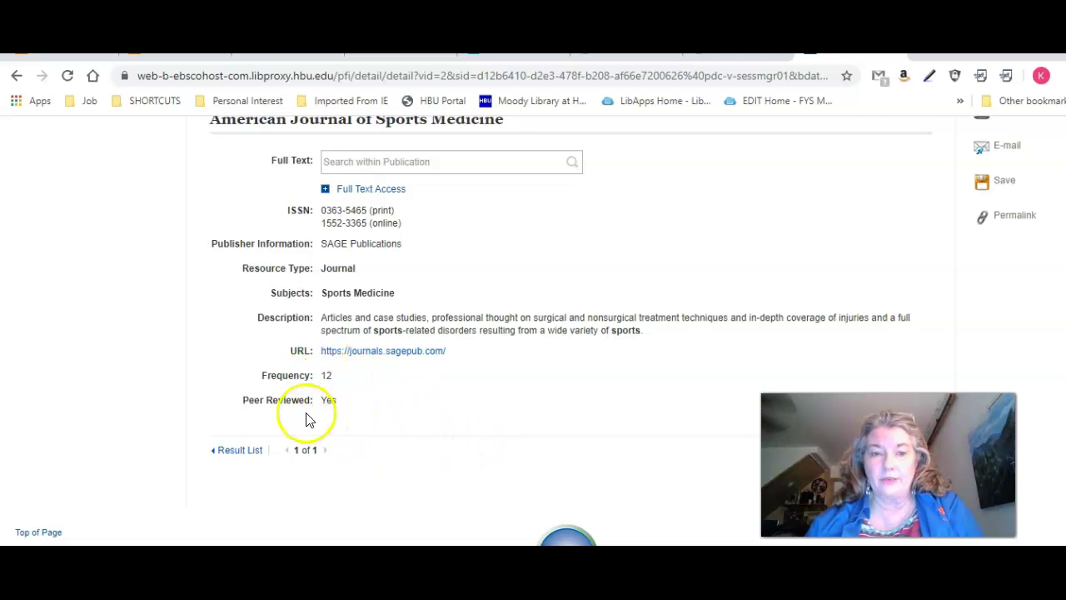
{"action": "scroll", "coordinate": [440, 445], "scroll_direction": "up", "scroll_amount": 2}
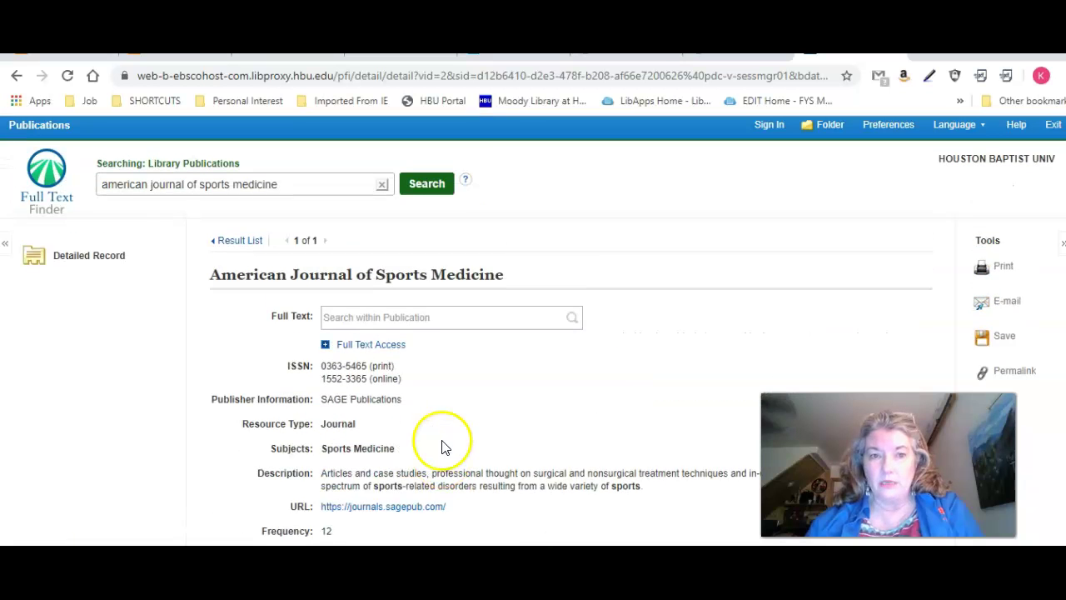
- Search within the American Journal of Sports Medicine for "helmets"
{"action": "left_click", "coordinate": [428, 320]}
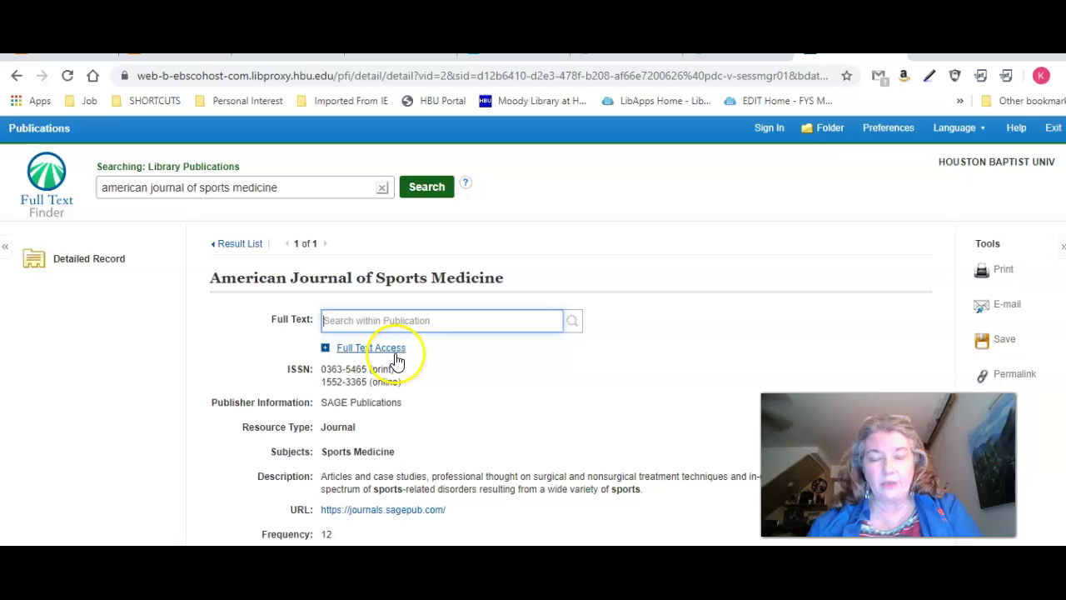
{"action": "left_click", "coordinate": [430, 319]}
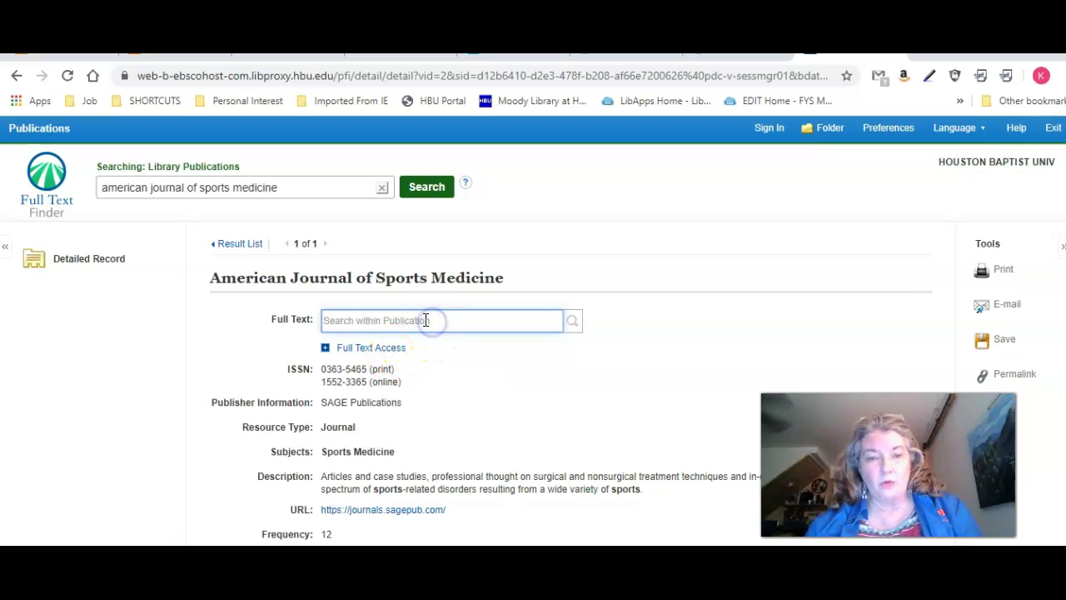
{"action": "type", "text": "helmets"}
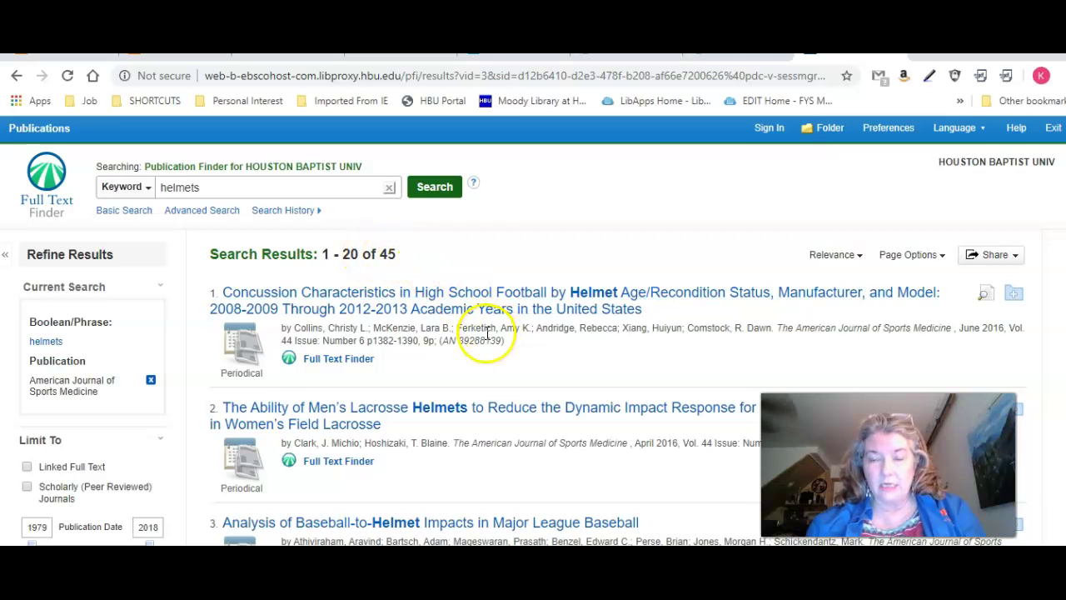
- Look over the helmet article results and sort them by Date Newest
{"action": "scroll", "coordinate": [366, 325], "scroll_direction": "down", "scroll_amount": 2}
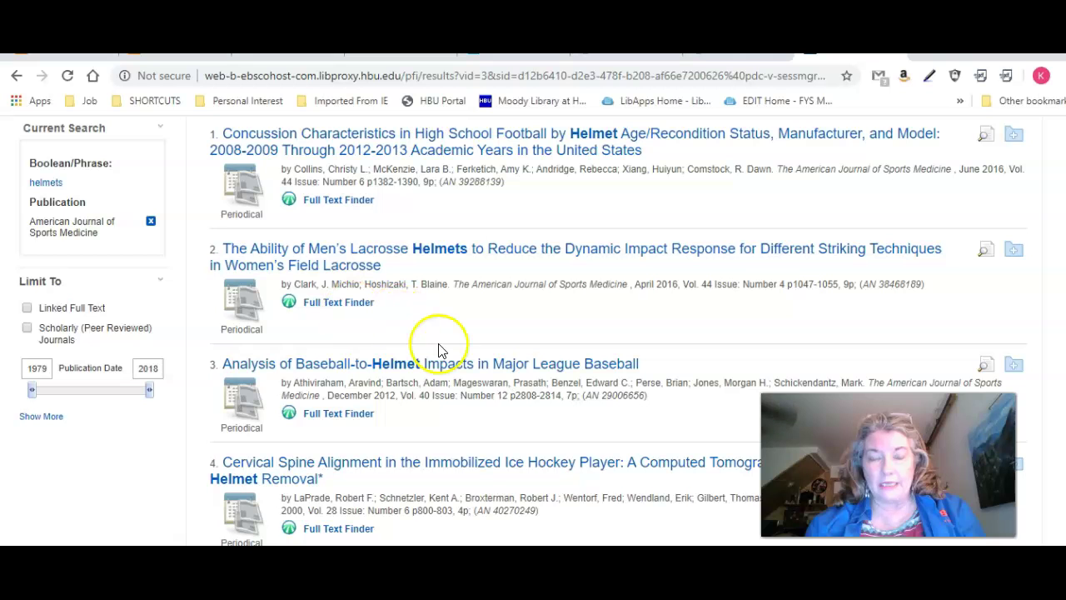
{"action": "scroll", "coordinate": [438, 350], "scroll_direction": "up", "scroll_amount": 2}
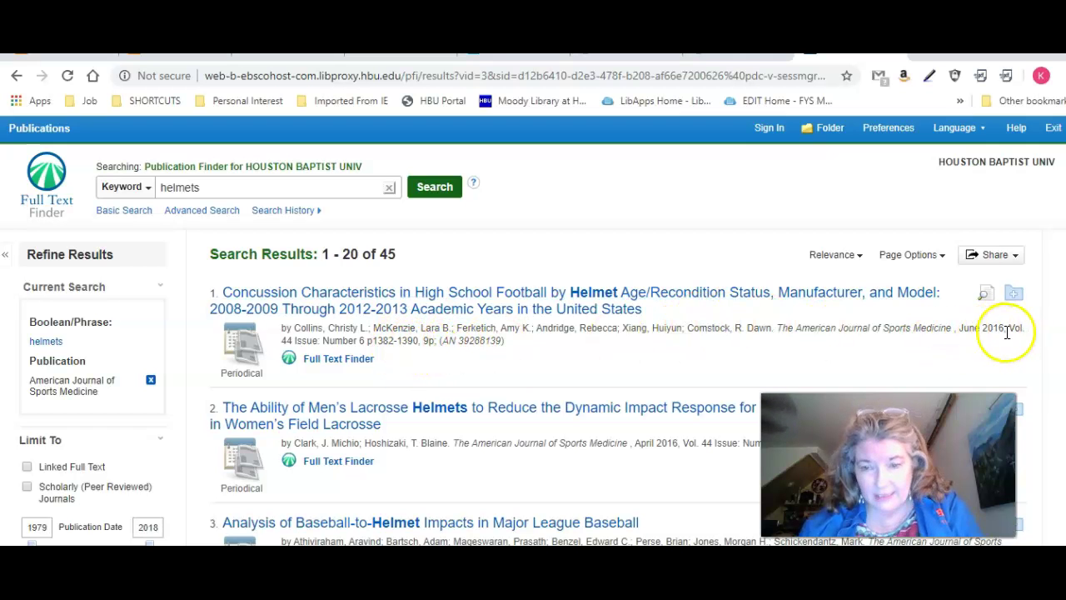
{"action": "scroll", "coordinate": [609, 362], "scroll_direction": "down", "scroll_amount": 2}
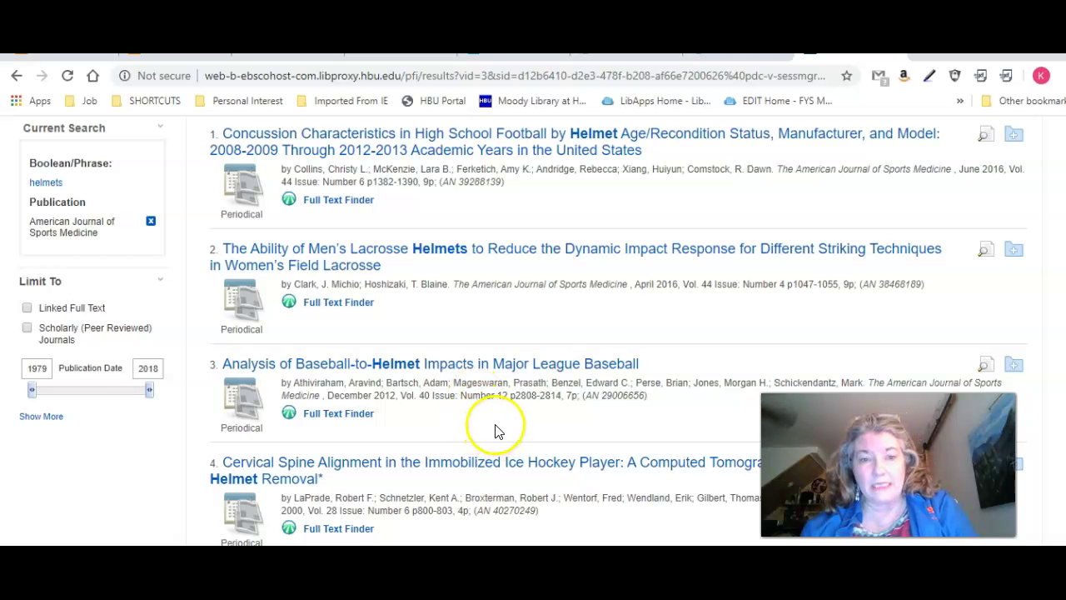
{"action": "scroll", "coordinate": [500, 429], "scroll_direction": "up", "scroll_amount": 2}
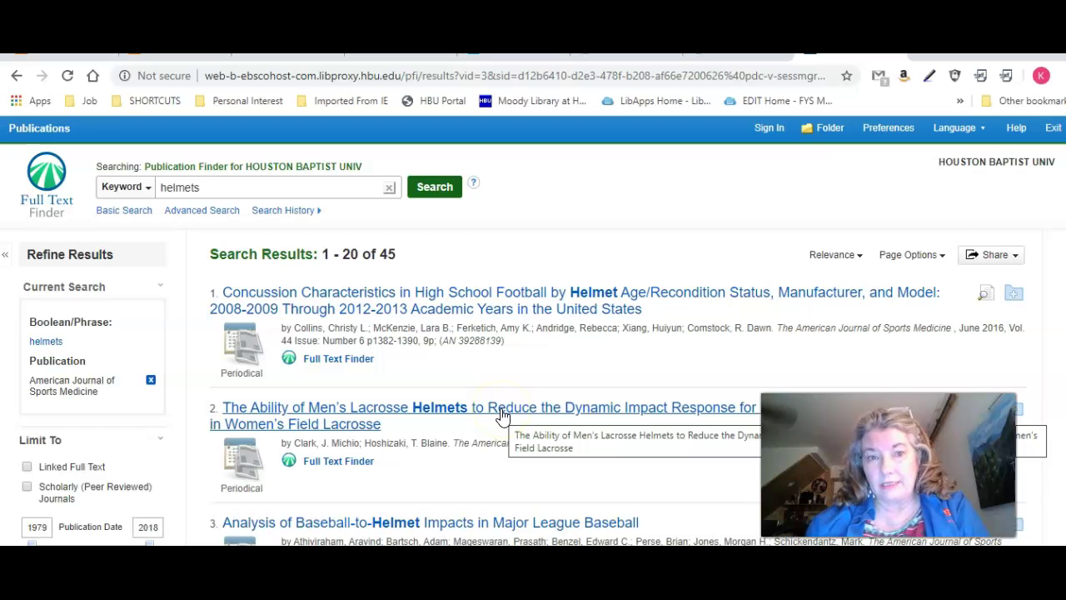
{"action": "left_click", "coordinate": [835, 258]}
{"action": "left_click", "coordinate": [814, 283]}
{"action": "left_click", "coordinate": [788, 281]}
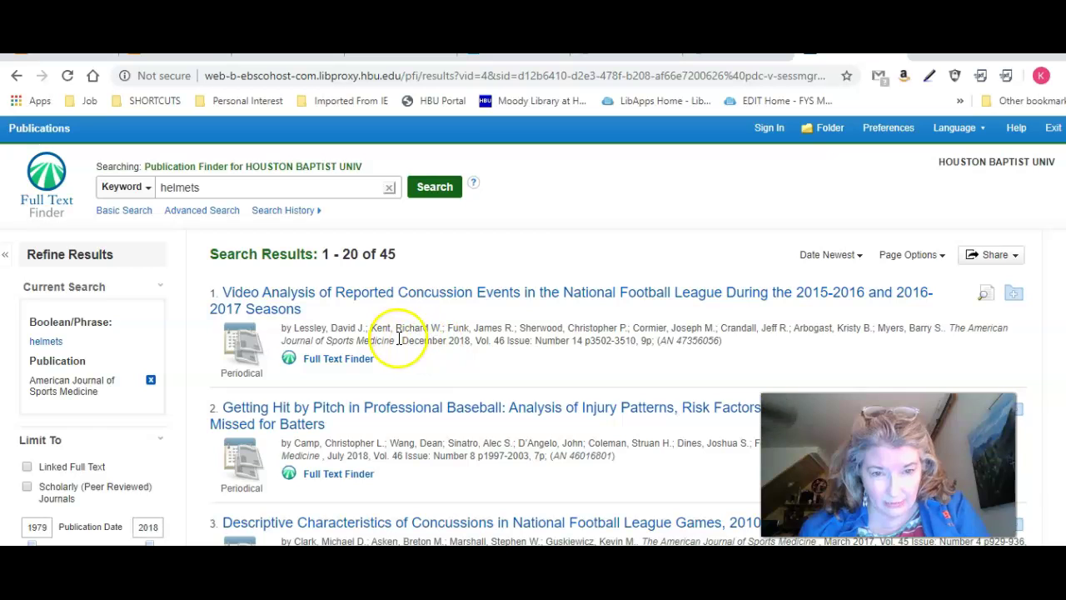
- Check the first result's publication date and open the full-text PDF of its NFL concussion video analysis article in a new window
{"action": "left_click_drag", "start_coordinate": [402, 339], "coordinate": [473, 340]}
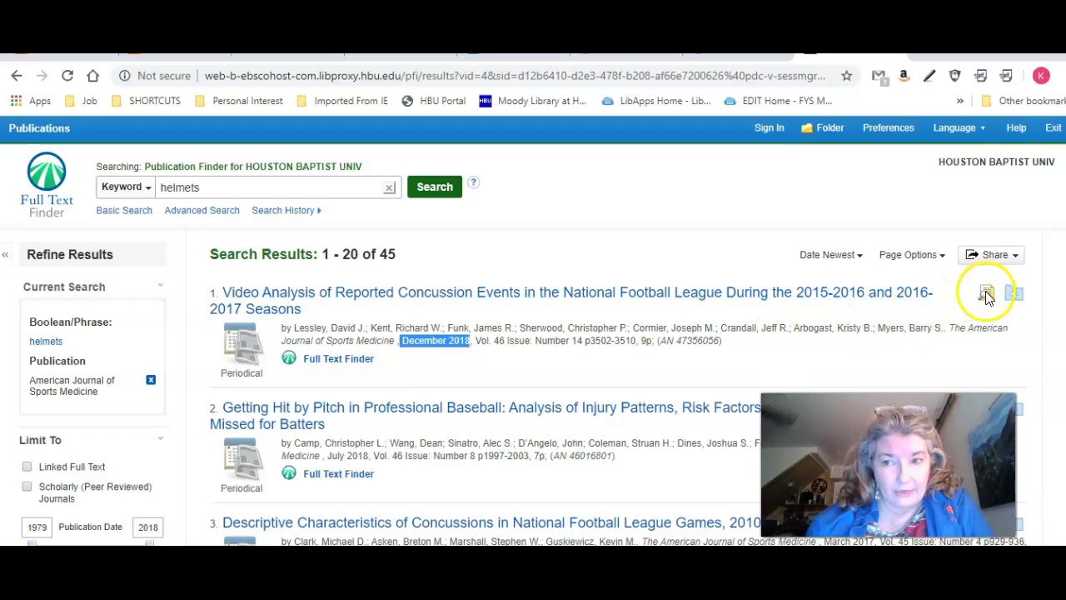
{"action": "left_click", "coordinate": [985, 292]}
{"action": "left_click_drag", "start_coordinate": [949, 283], "coordinate": [943, 333]}
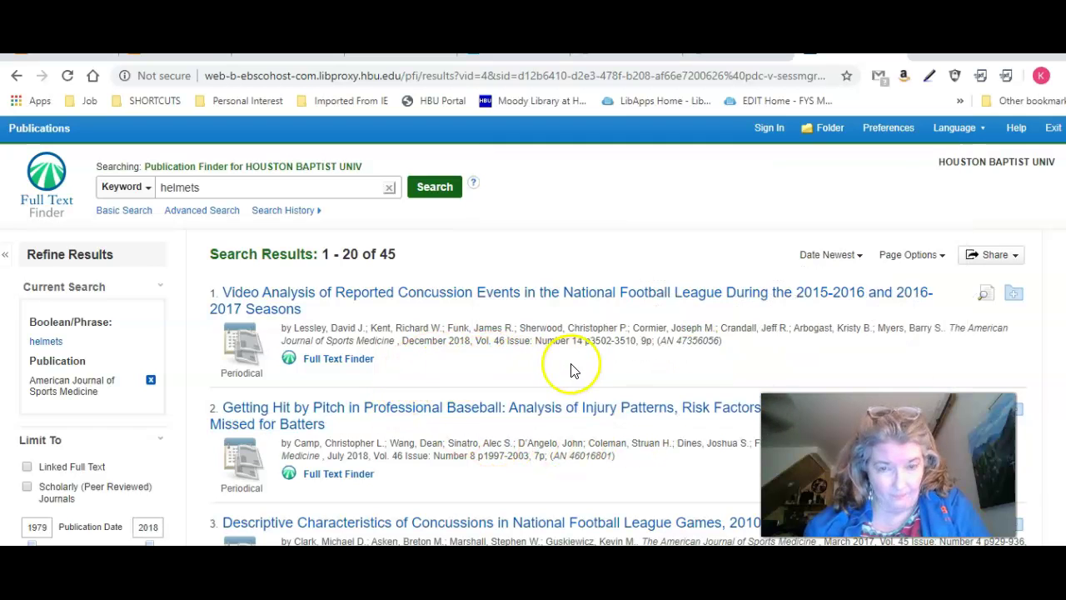
{"action": "left_click", "coordinate": [367, 364]}
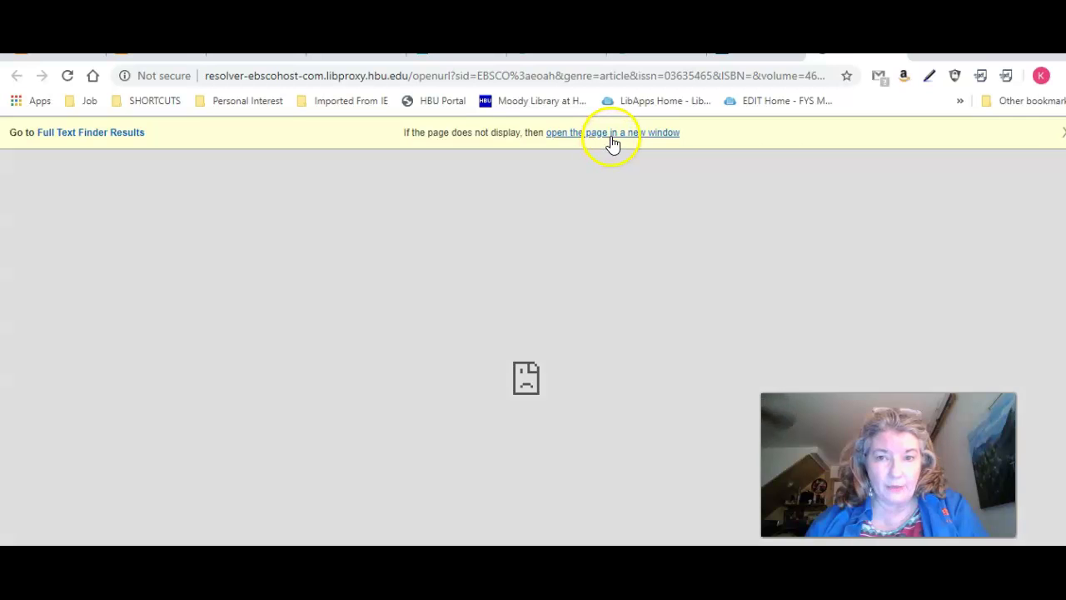
{"action": "left_click", "coordinate": [612, 137]}
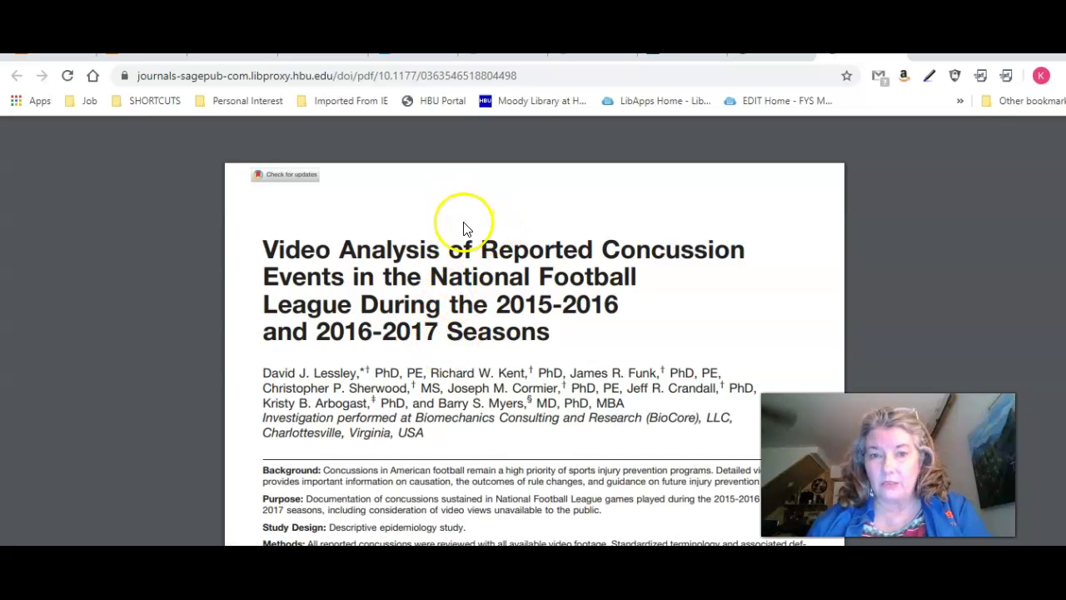
- Examine the article PDF's abstract, study design and methods section, highlighting the study design description
{"action": "scroll", "coordinate": [464, 228], "scroll_direction": "down", "scroll_amount": 6}
{"action": "scroll", "coordinate": [478, 274], "scroll_direction": "up", "scroll_amount": 5}
{"action": "scroll", "coordinate": [489, 284], "scroll_direction": "up", "scroll_amount": 3}
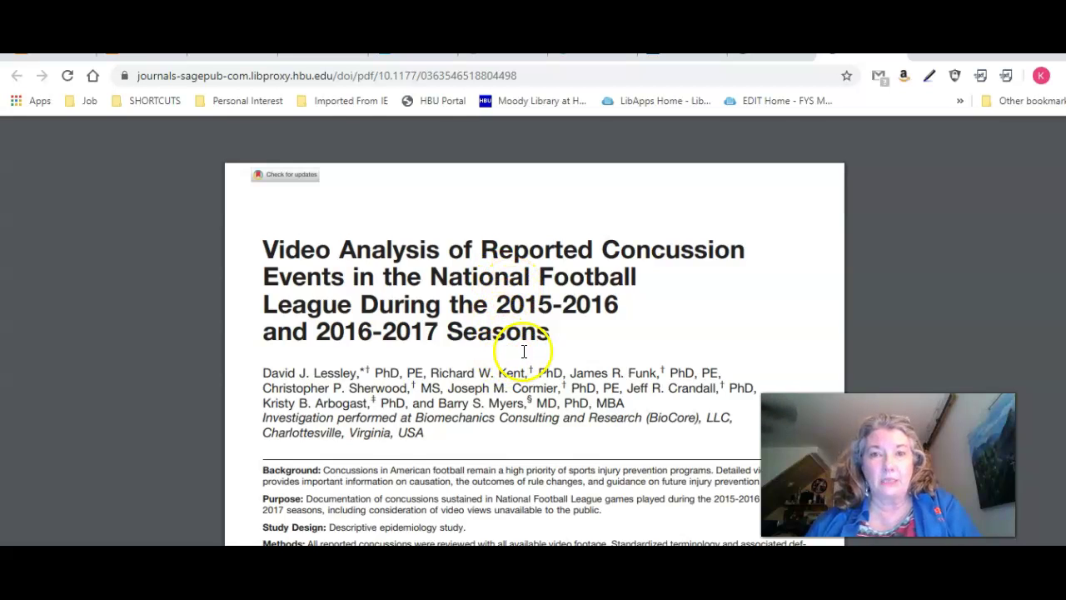
{"action": "scroll", "coordinate": [380, 379], "scroll_direction": "down", "scroll_amount": 3}
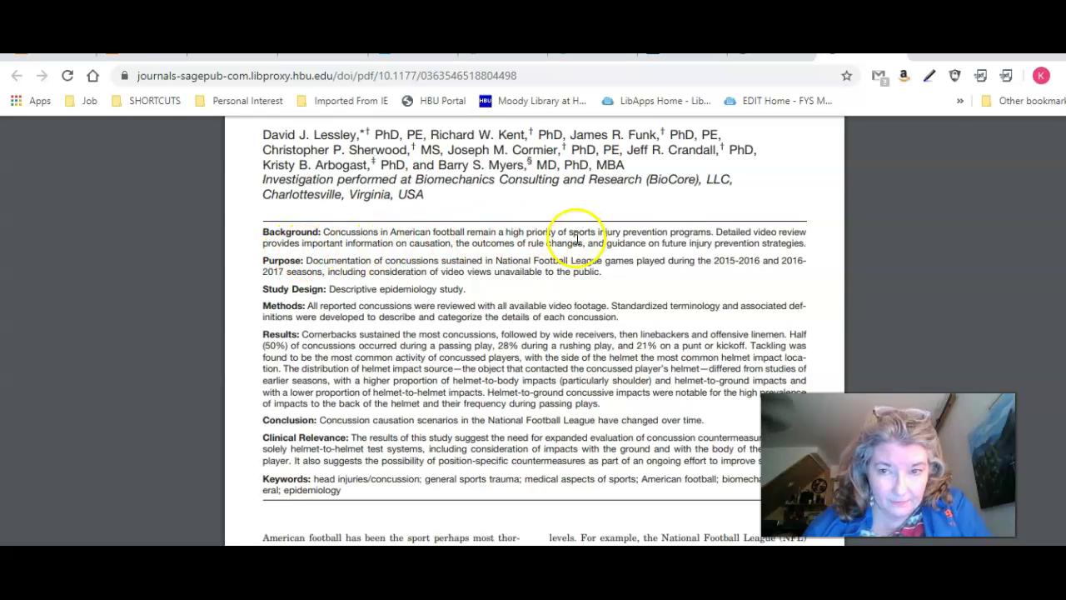
{"action": "left_click_drag", "start_coordinate": [328, 289], "coordinate": [513, 289]}
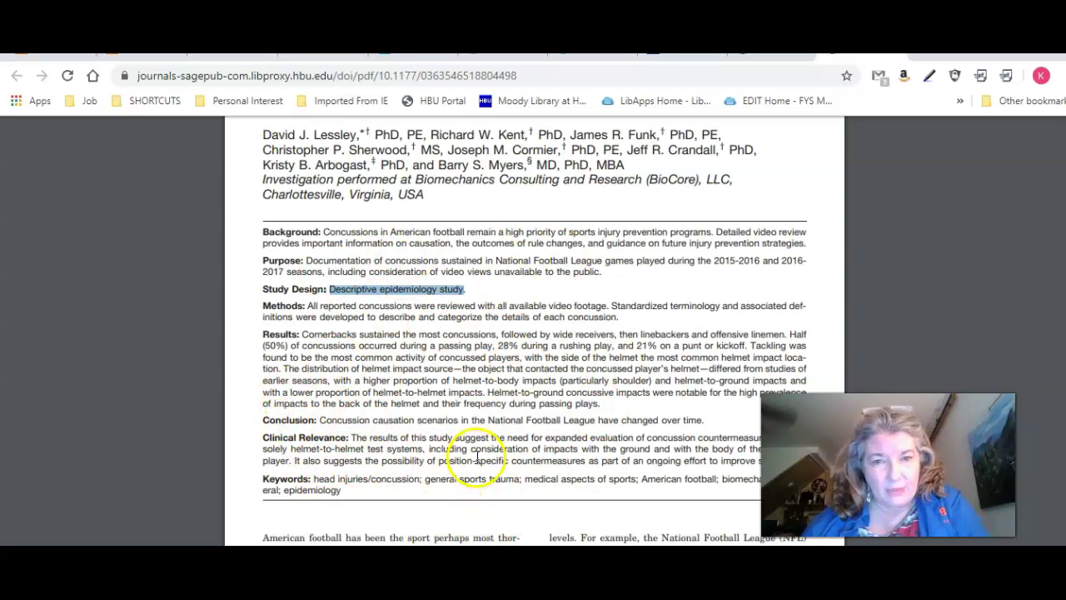
{"action": "scroll", "coordinate": [476, 454], "scroll_direction": "down", "scroll_amount": 3}
{"action": "scroll", "coordinate": [477, 457], "scroll_direction": "down", "scroll_amount": 12}
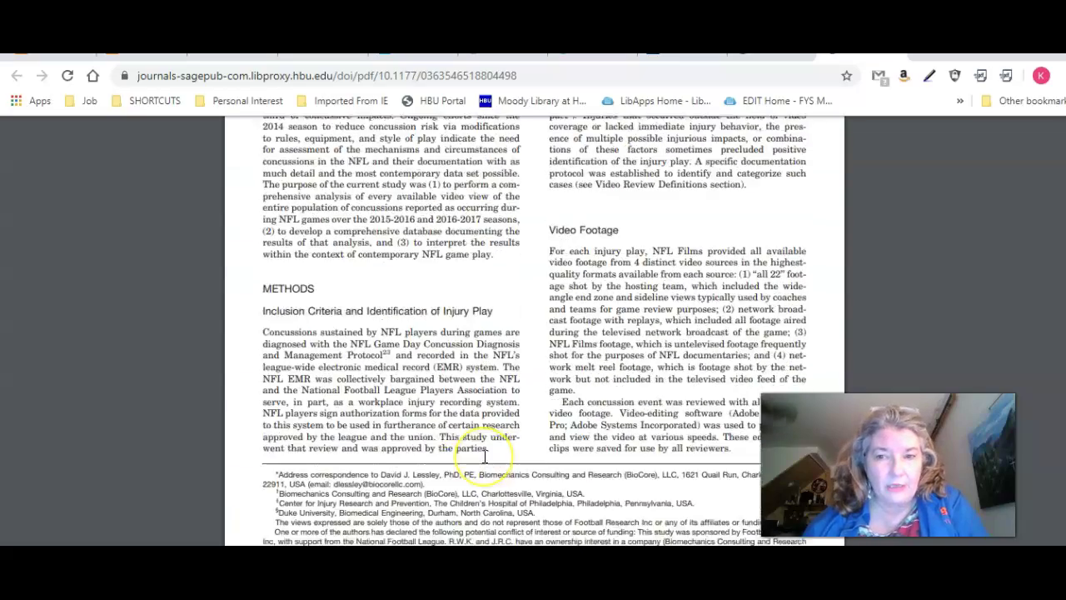
{"action": "scroll", "coordinate": [484, 457], "scroll_direction": "up", "scroll_amount": 20}
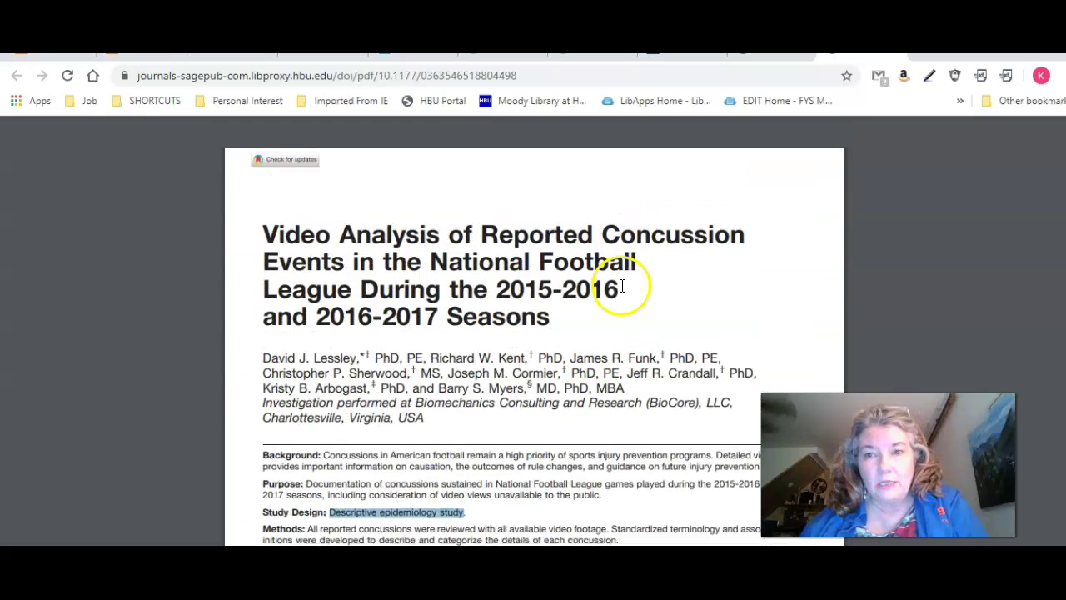
{"action": "mouse_move", "coordinate": [861, 122]}
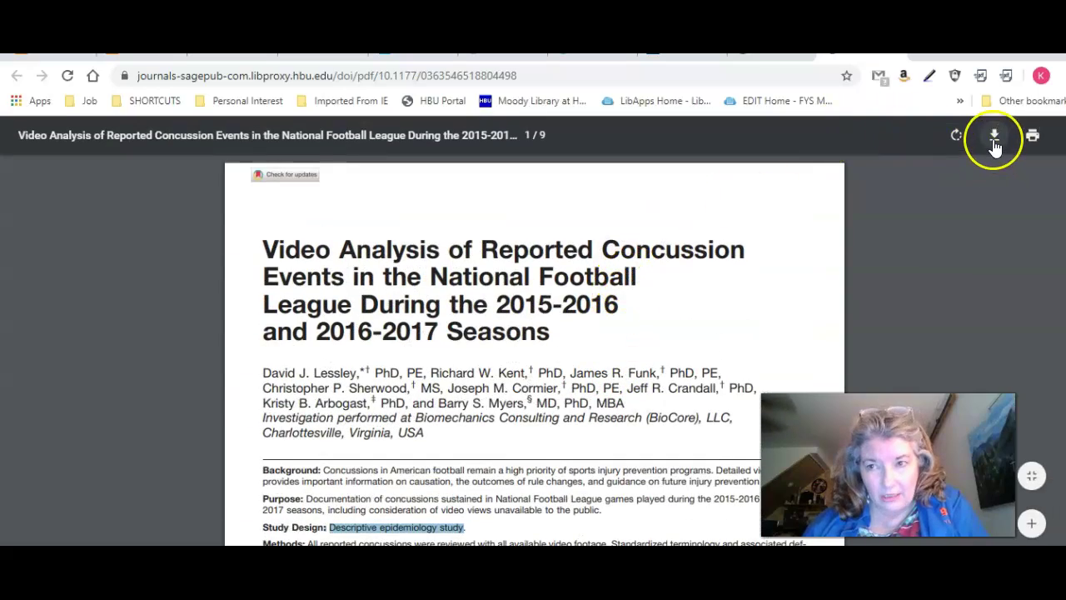